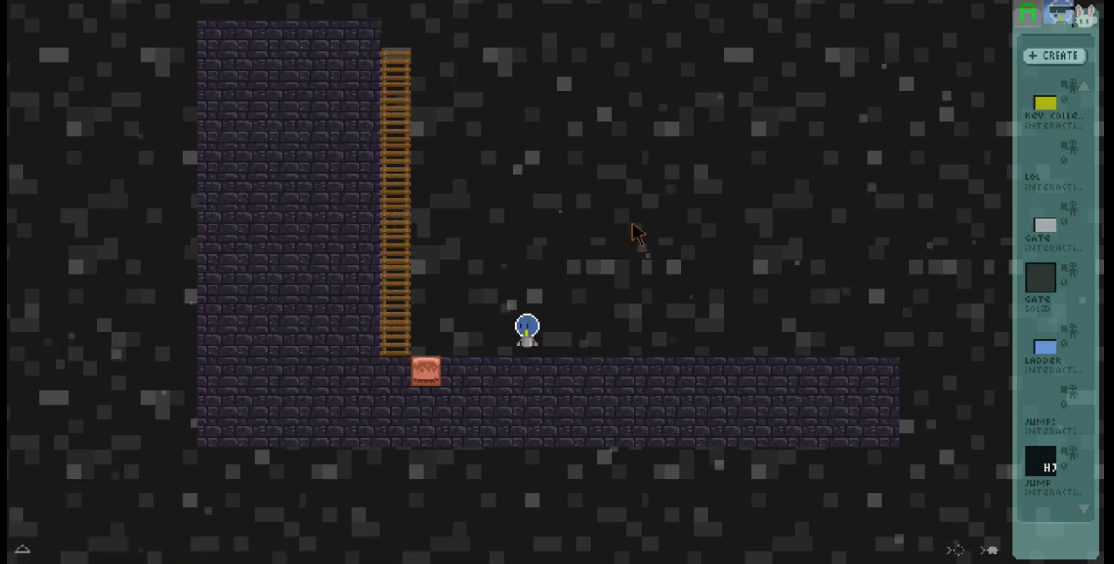
# - Walk the character right and back, then switch the item panel to the library objects list
pyautogui.press('Right')
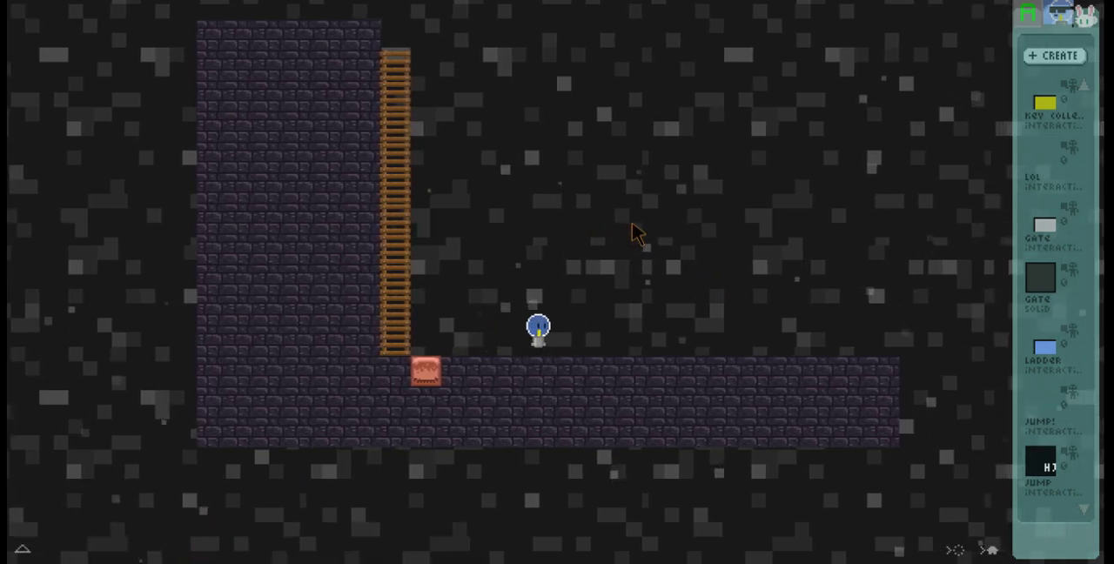
pyautogui.press('Left')
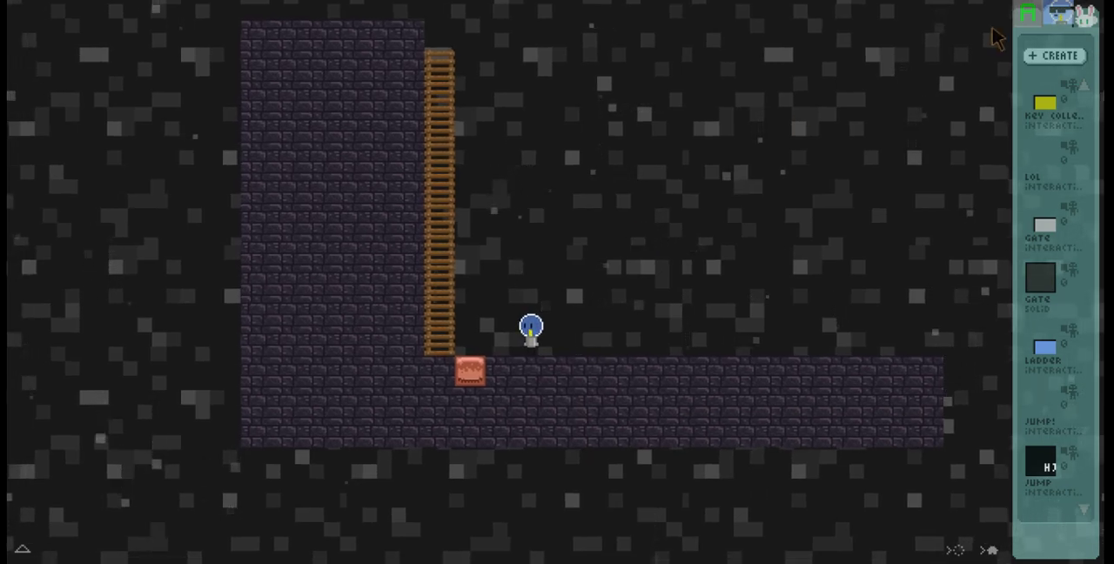
pyautogui.click(1027, 14)
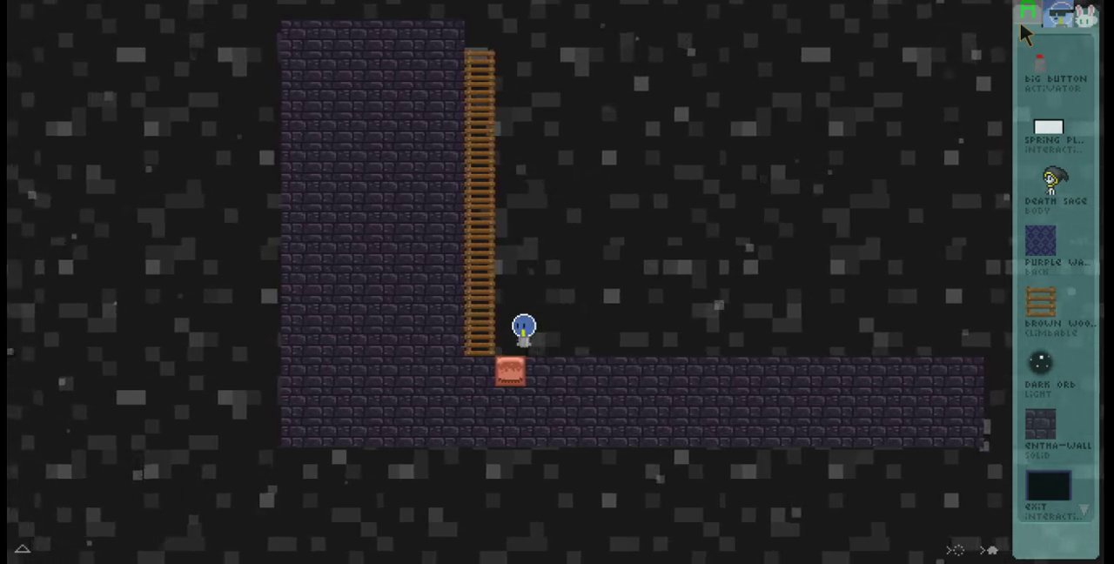
# - Fill the column beside the first ladder with Purple Wall, from the ladder top to the floor
pyautogui.press('Right')
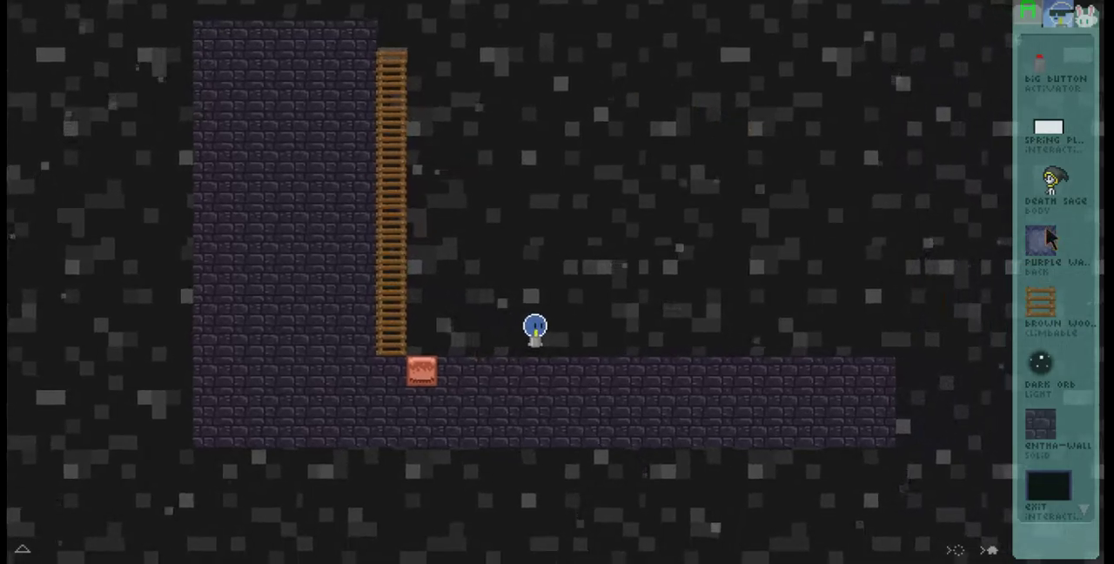
pyautogui.click(1046, 235)
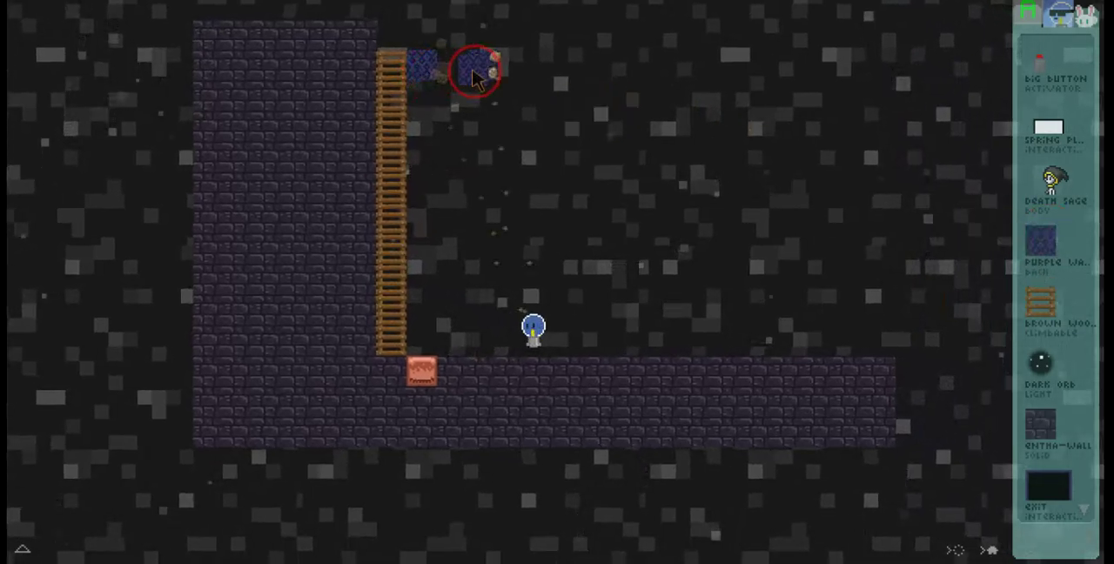
pyautogui.click(476, 77)
pyautogui.click(484, 344)
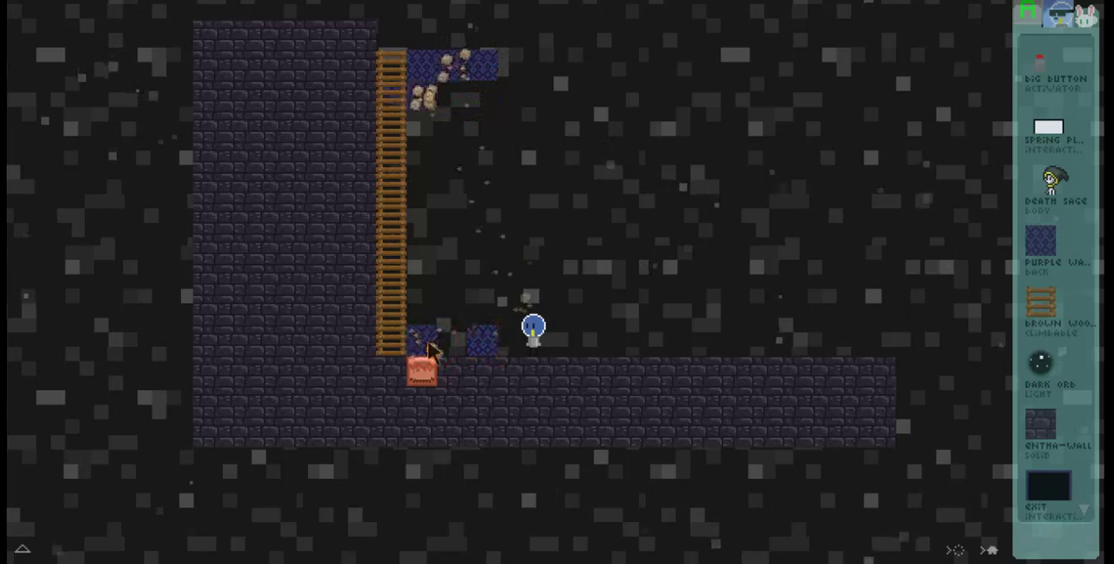
pyautogui.moveTo(409, 61)
pyautogui.mouseDown()
pyautogui.moveTo(396, 246)
pyautogui.moveTo(435, 326)
pyautogui.mouseUp()
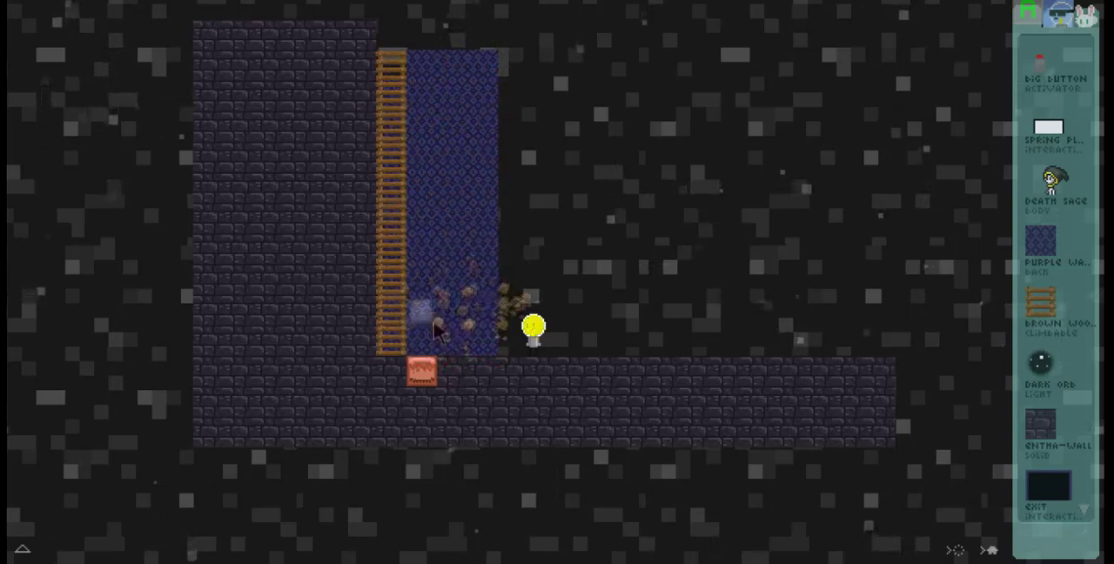
pyautogui.press('Right')
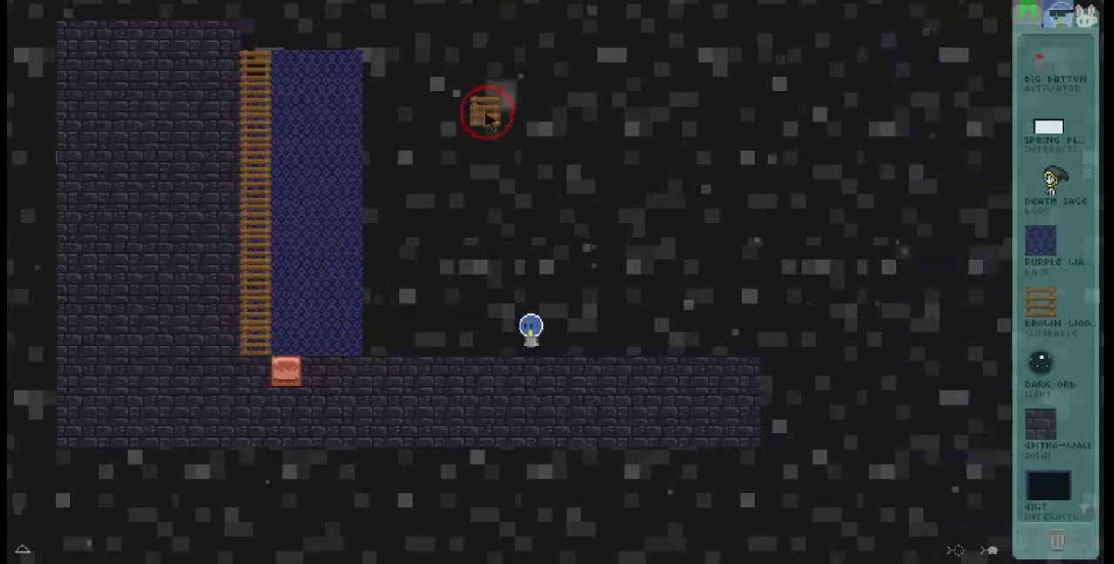
# - Build a second Brown Wood ladder column running from the top down to the floor
pyautogui.moveTo(499, 61); pyautogui.dragTo(499, 96)
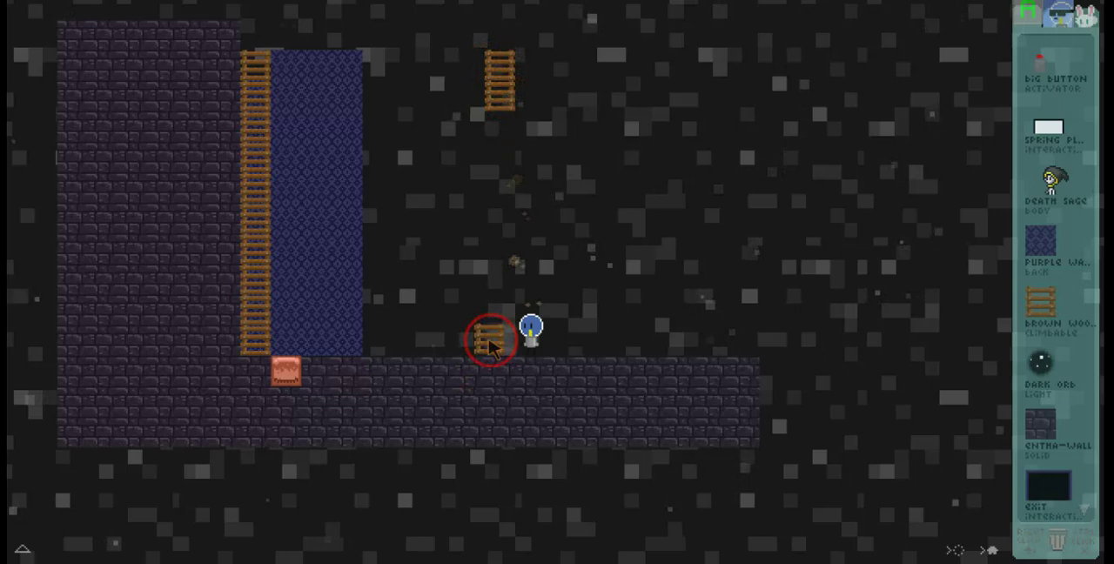
pyautogui.moveTo(499, 339); pyautogui.dragTo(499, 104)
pyautogui.press('Right')
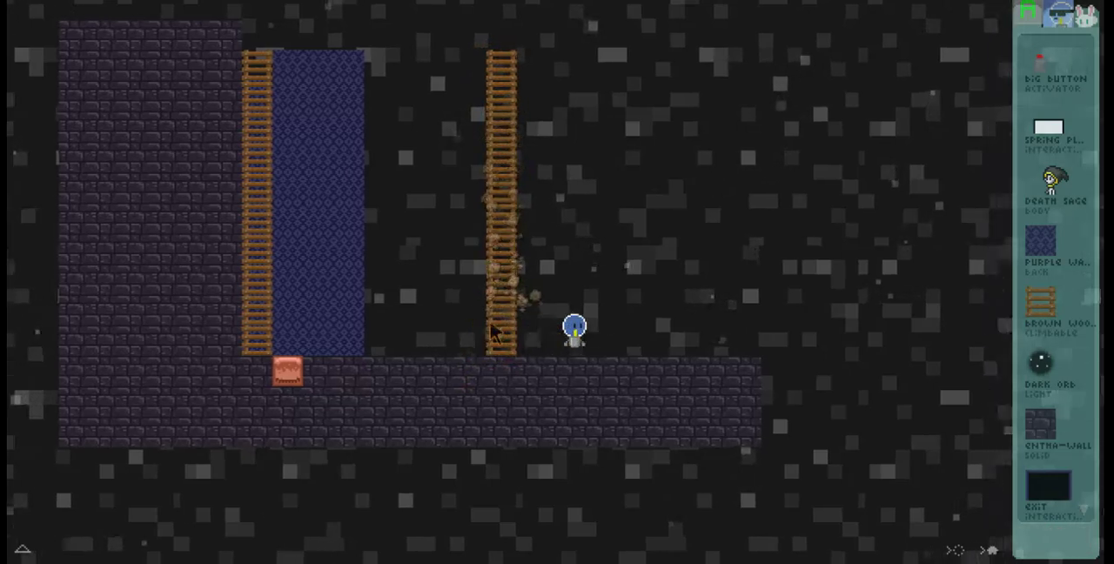
# - Line both sides of the new ladder with Entha-Wall brick and top it with Purple Wall
pyautogui.moveTo(427, 344); pyautogui.dragTo(418, 300)
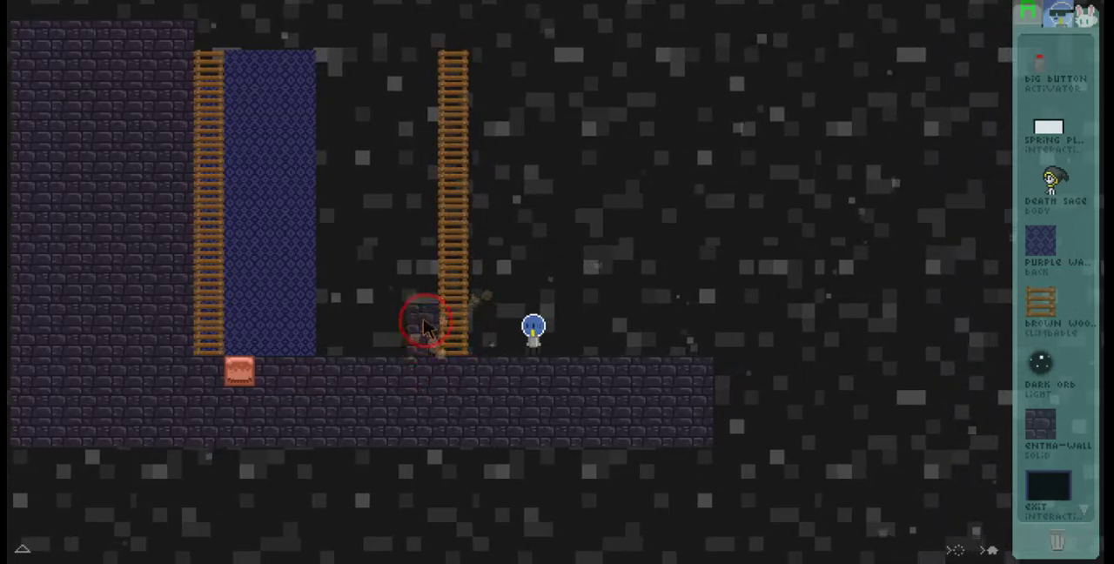
pyautogui.moveTo(426, 61); pyautogui.dragTo(426, 296)
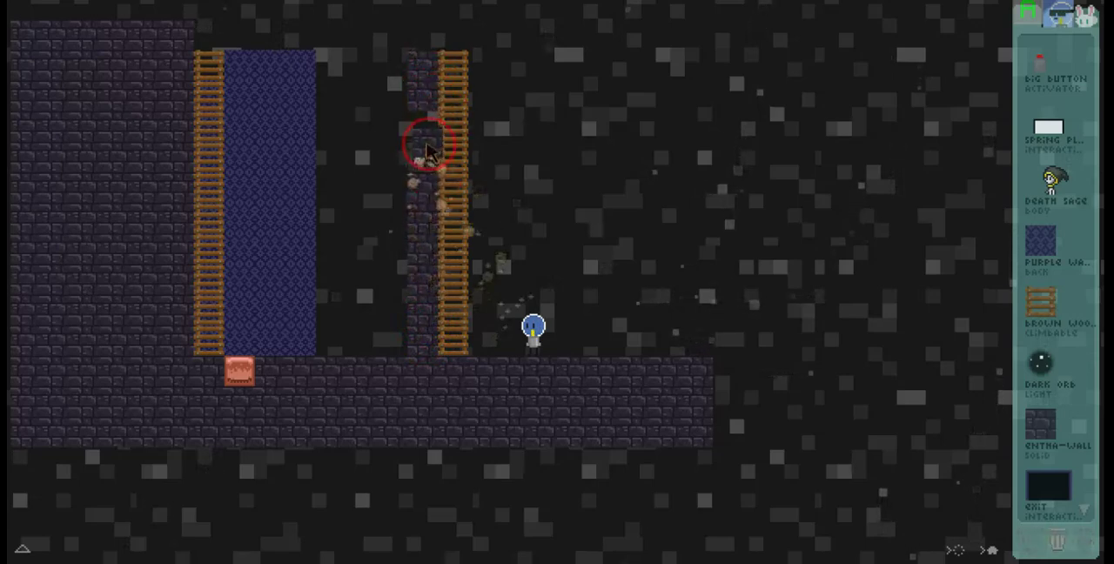
pyautogui.click(434, 127)
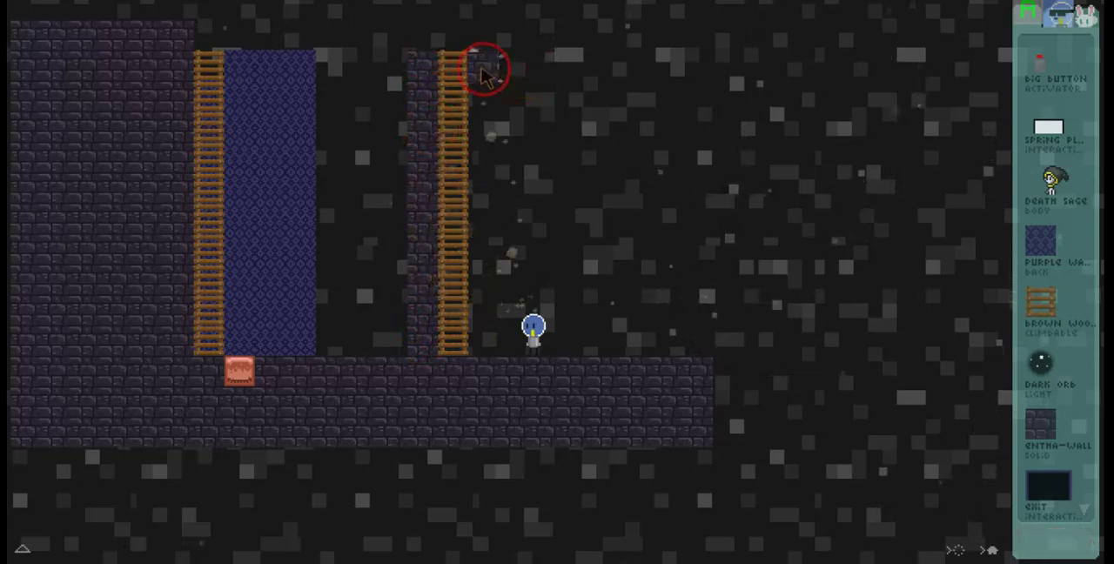
pyautogui.moveTo(483, 69); pyautogui.dragTo(483, 104)
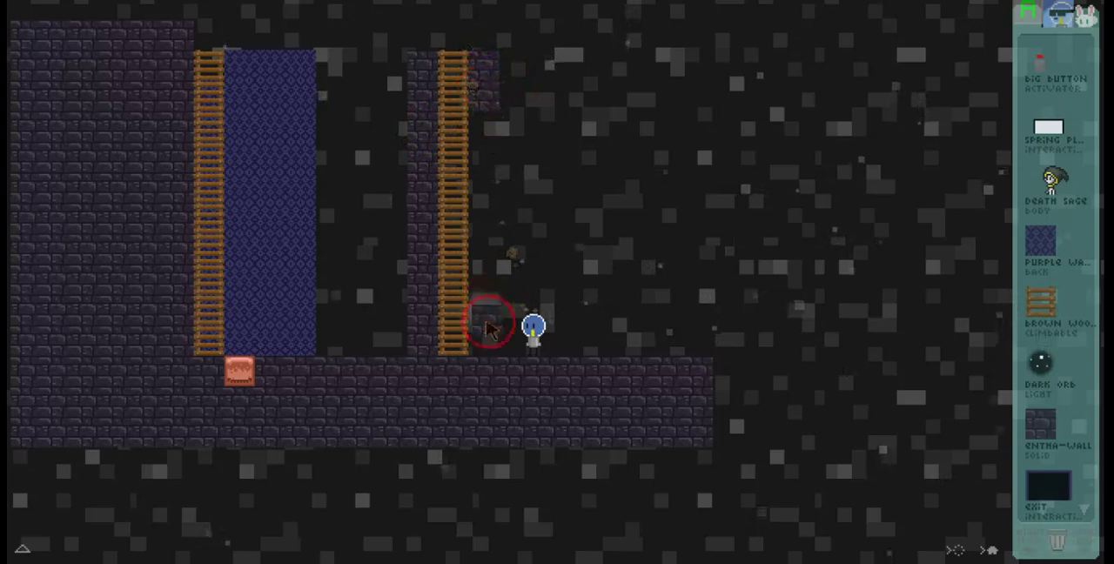
pyautogui.moveTo(488, 344); pyautogui.dragTo(487, 122)
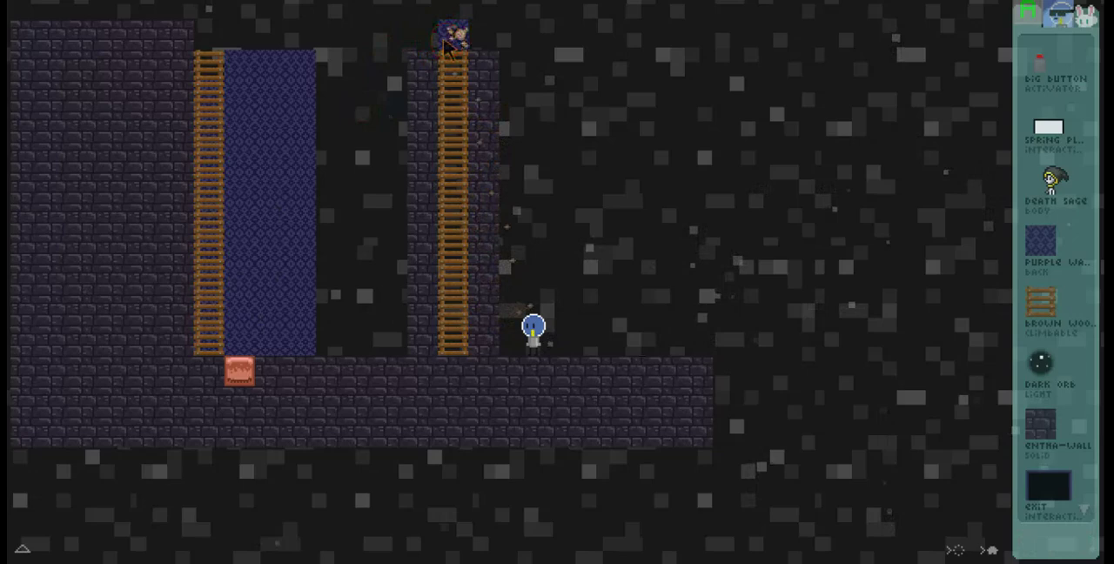
pyautogui.moveTo(452, 36); pyautogui.dragTo(483, 37)
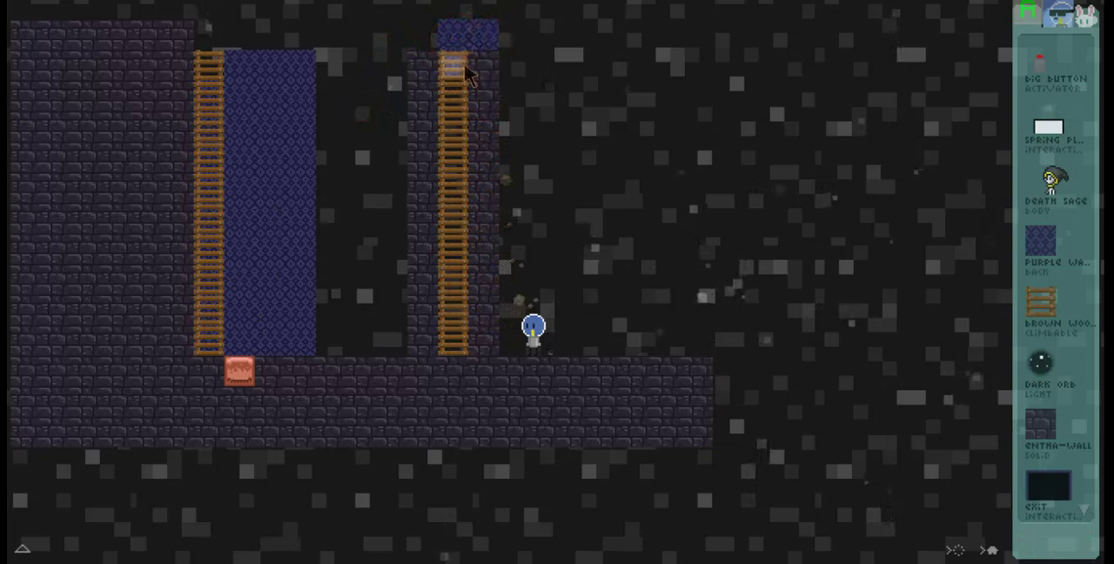
pyautogui.press('Left')
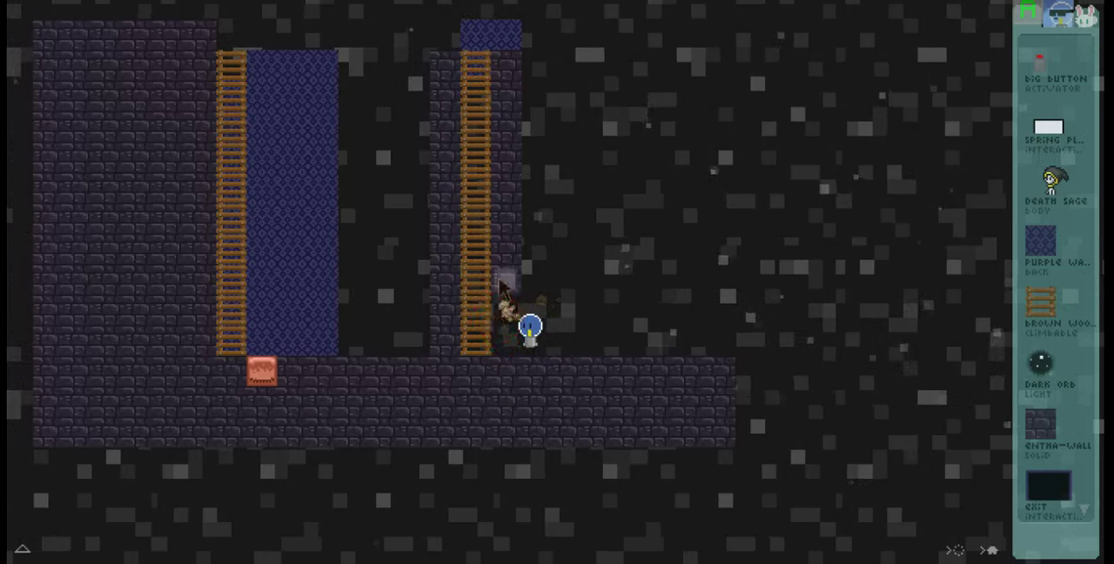
# - Place Purple Wall tiles atop and along the column right of the second ladder
pyautogui.click(514, 40)
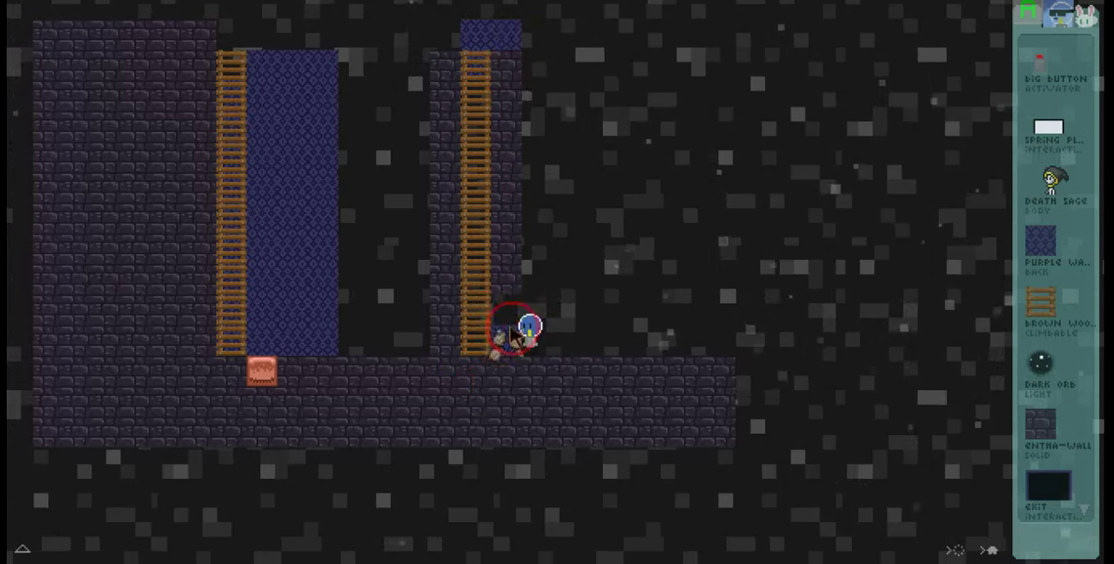
pyautogui.click(513, 335)
pyautogui.click(648, 322)
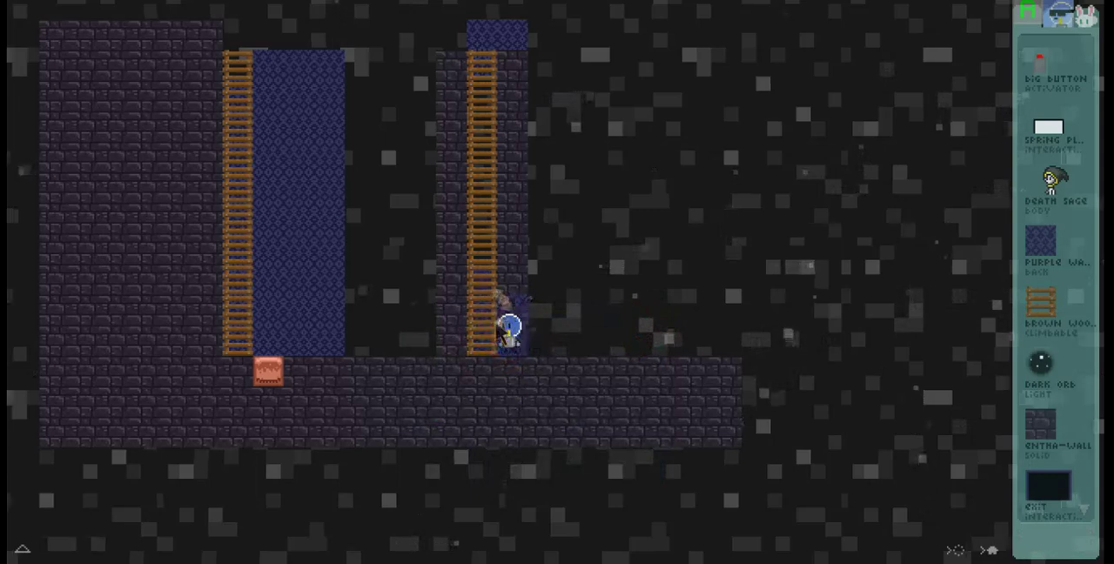
pyautogui.press('a')
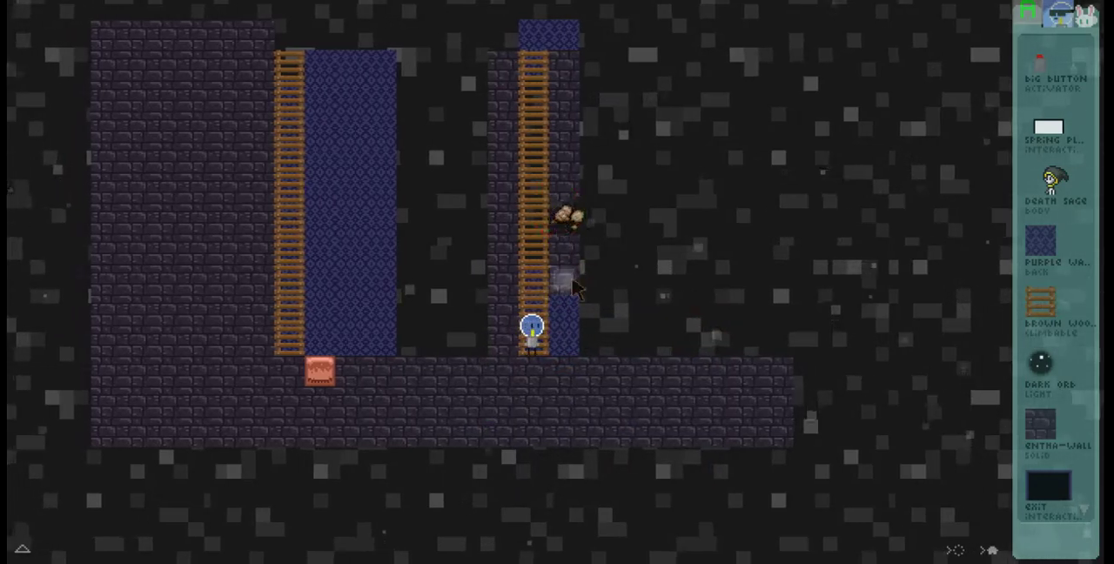
pyautogui.moveTo(574, 288); pyautogui.dragTo(570, 224)
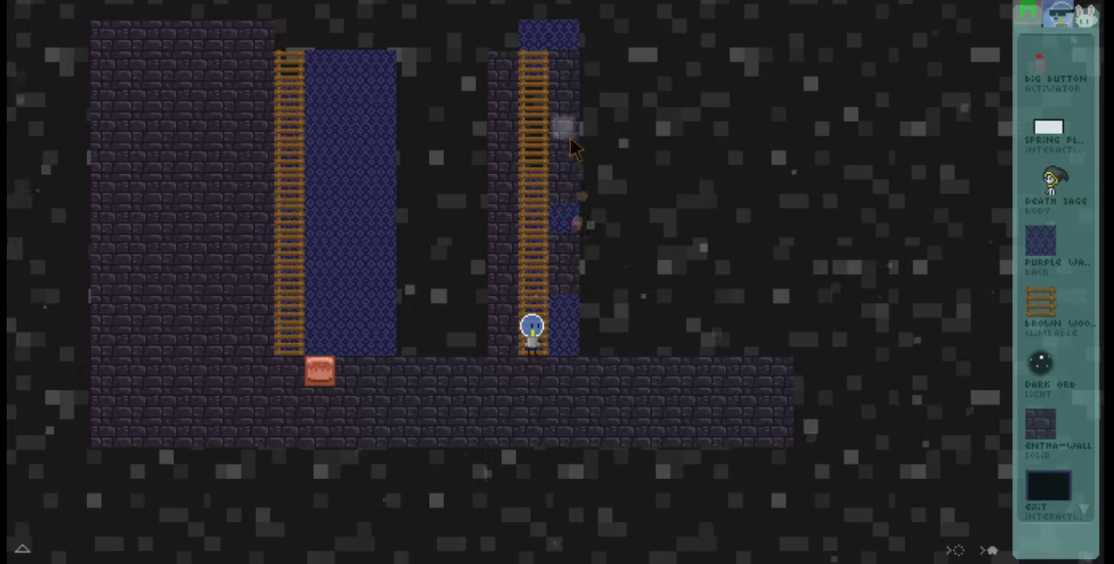
pyautogui.moveTo(582, 345); pyautogui.dragTo(570, 144)
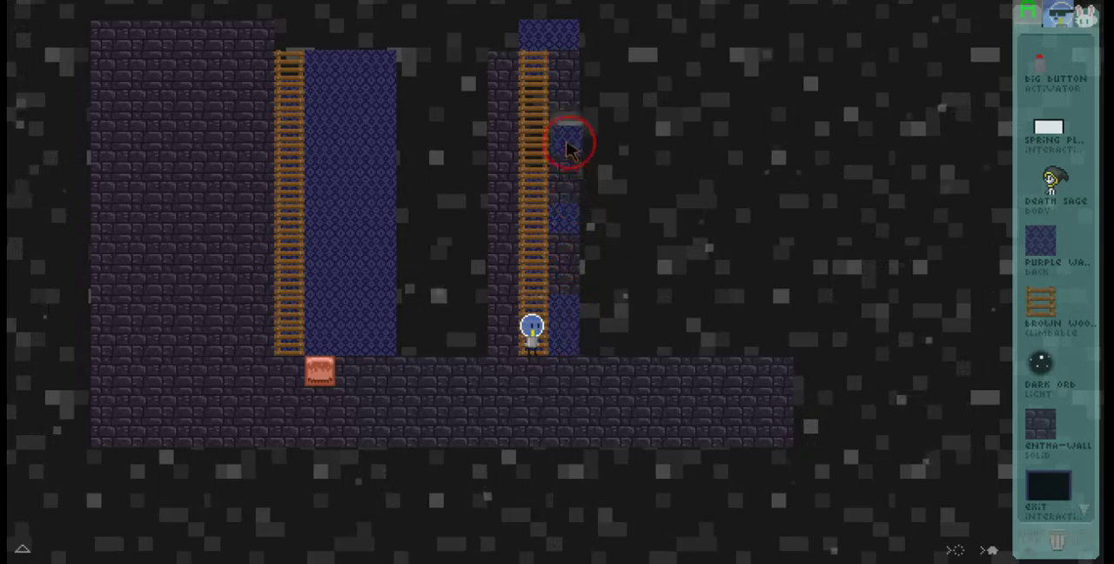
pyautogui.press('d')
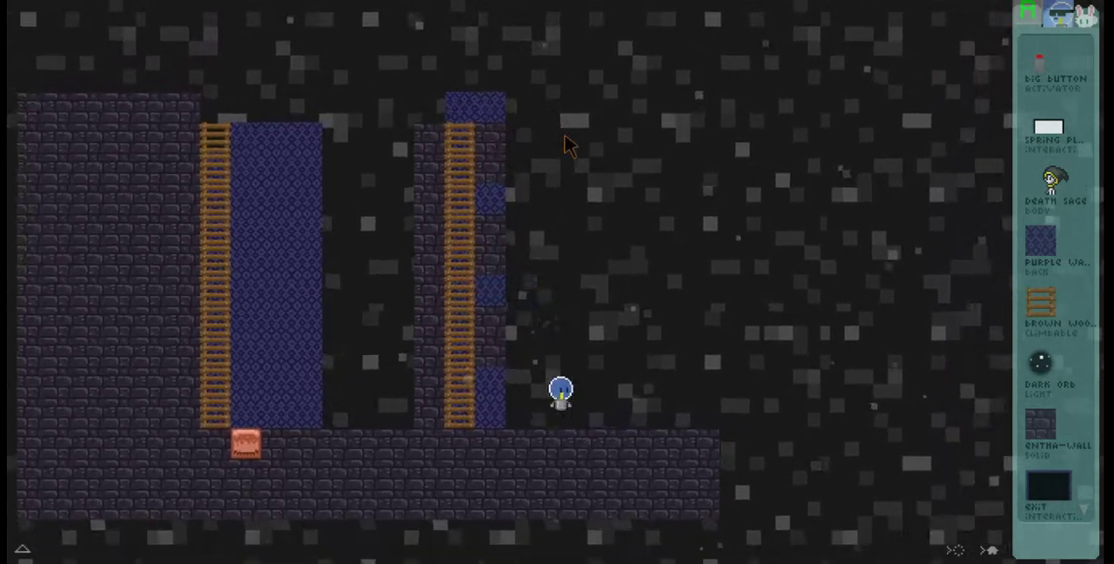
pyautogui.press('a')
pyautogui.press('w')
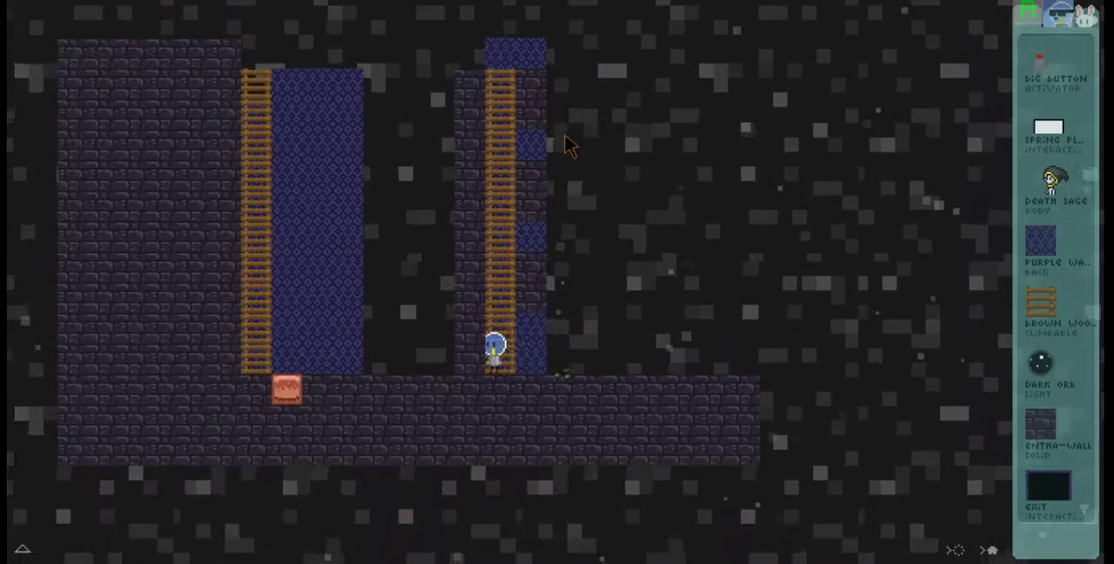
pyautogui.press('w')
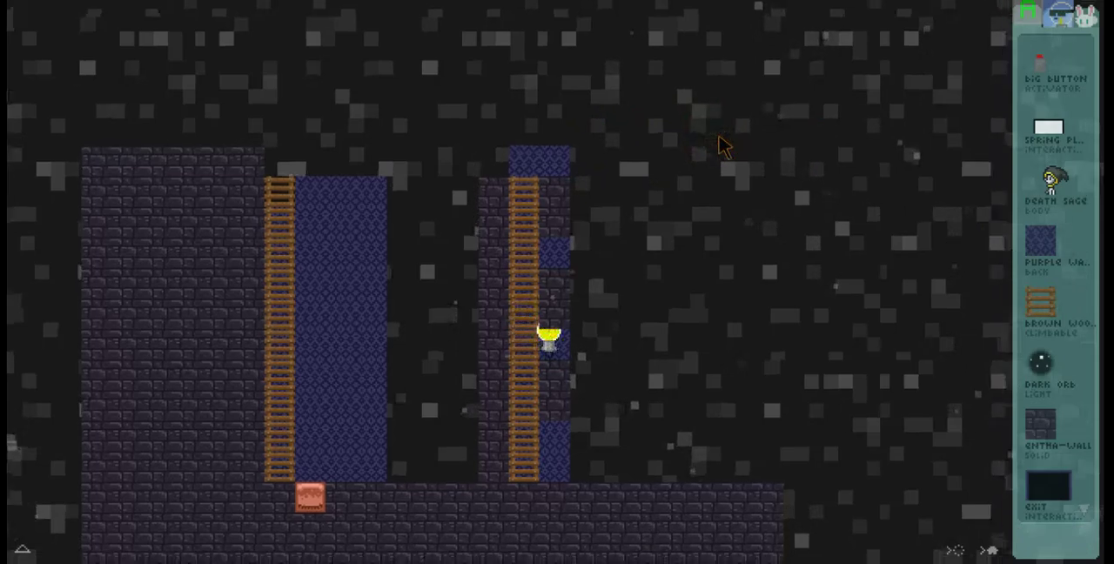
pyautogui.press('Right')
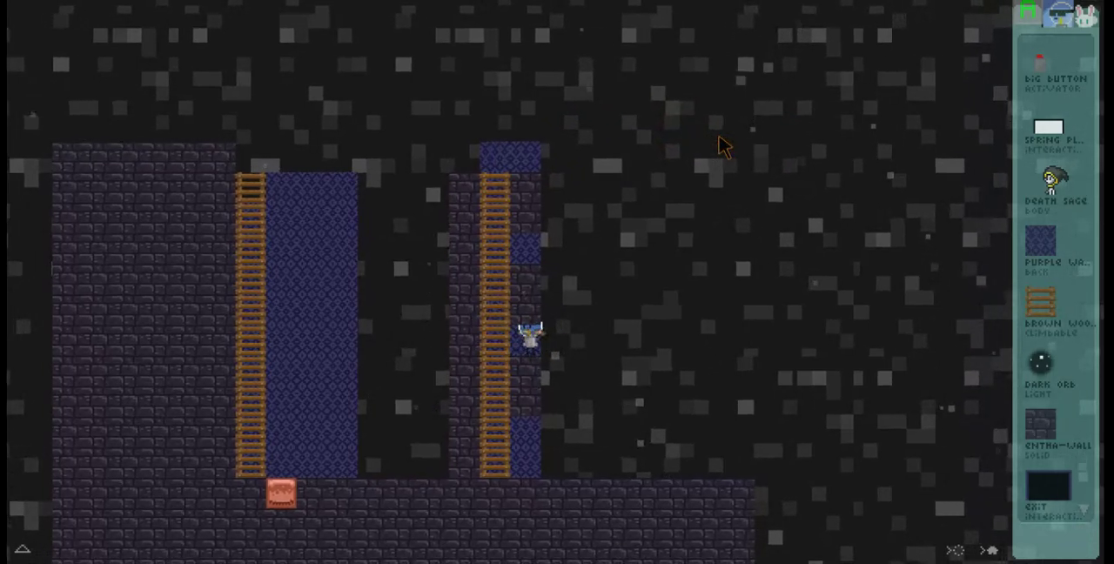
pyautogui.press('Right')
pyautogui.press('Left')
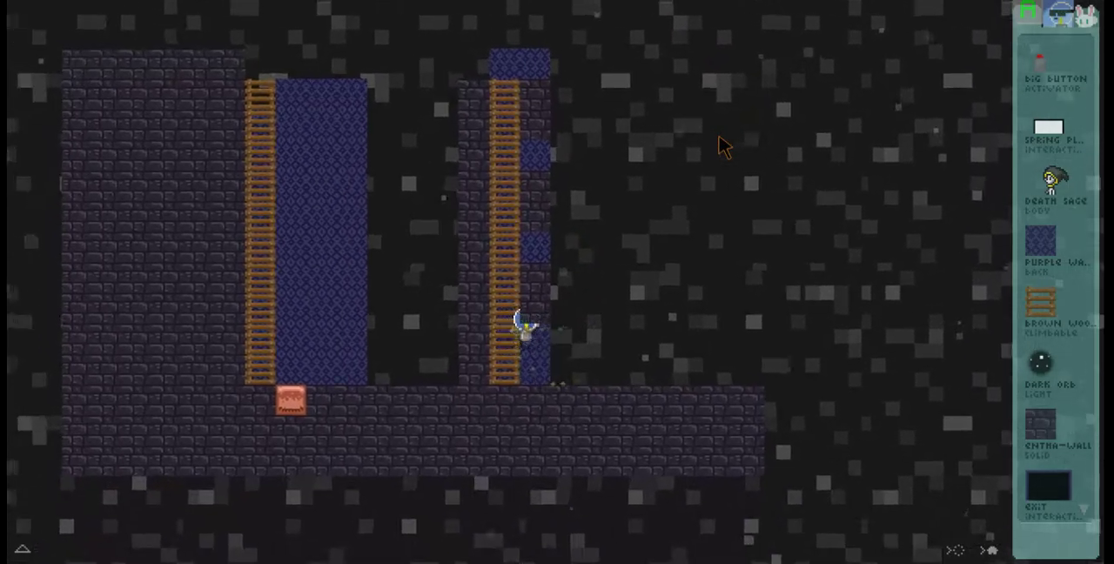
pyautogui.press('Up')
pyautogui.press('Up')
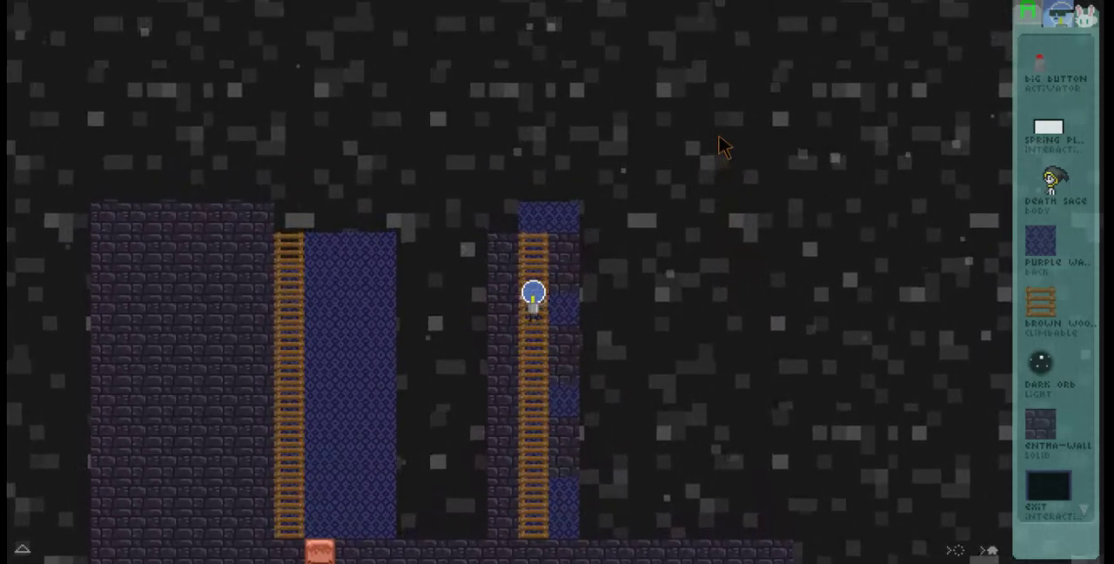
pyautogui.press('Right')
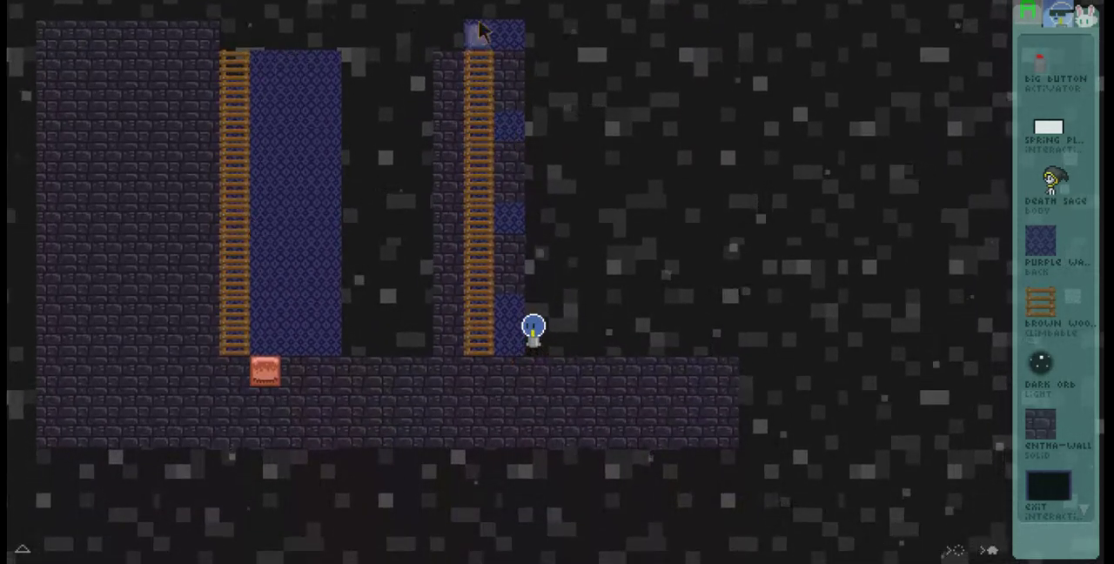
# - Remove the extra purple patch beside the right ladder, then toggle the sidebar to Create and back
pyautogui.click(519, 196)
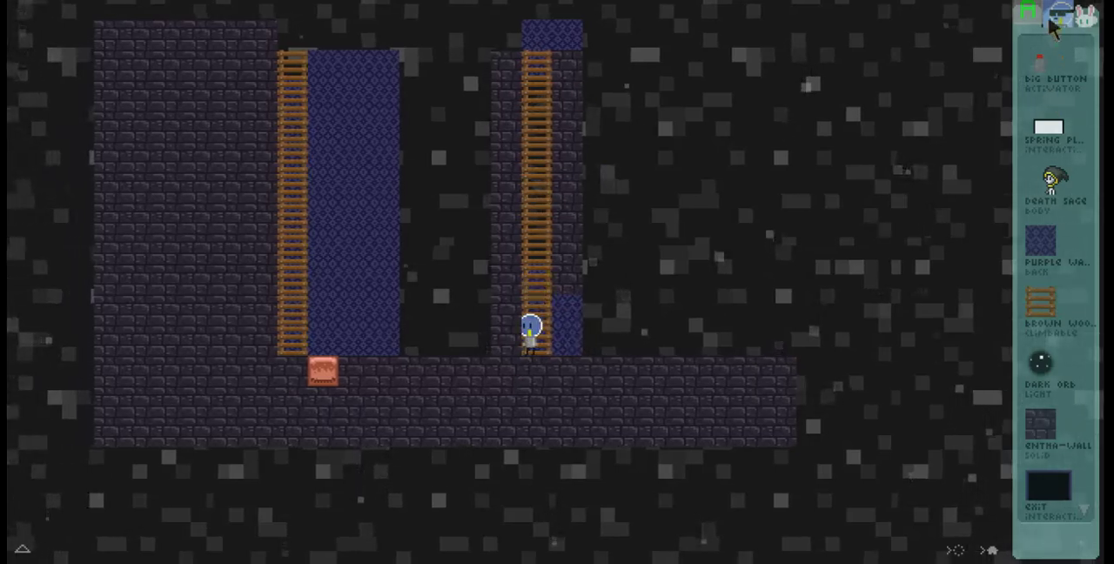
pyautogui.click(1057, 16)
pyautogui.click(1028, 14)
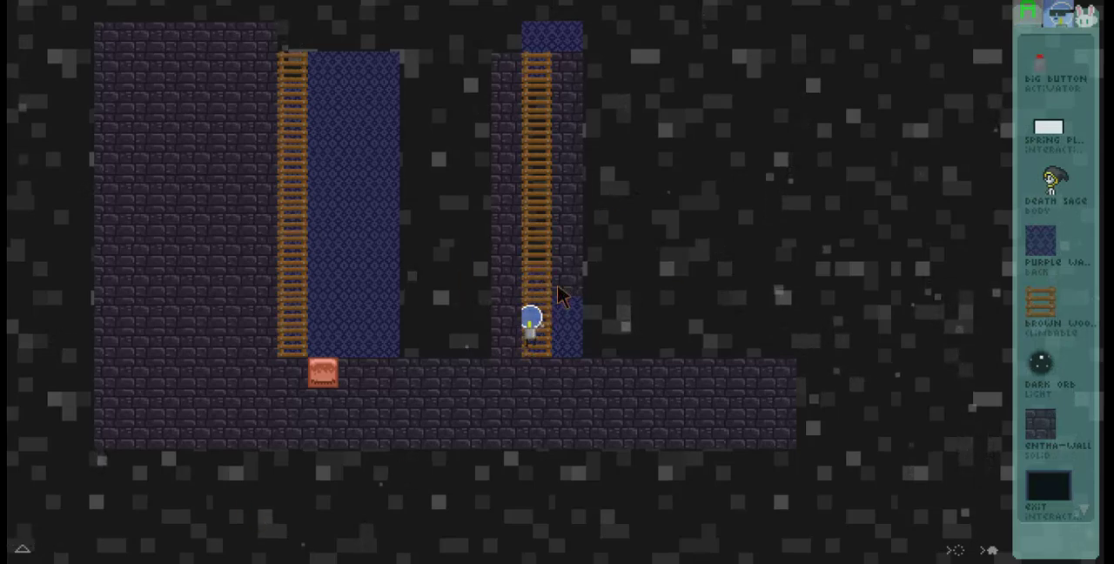
pyautogui.scroll(3, 561, 296)
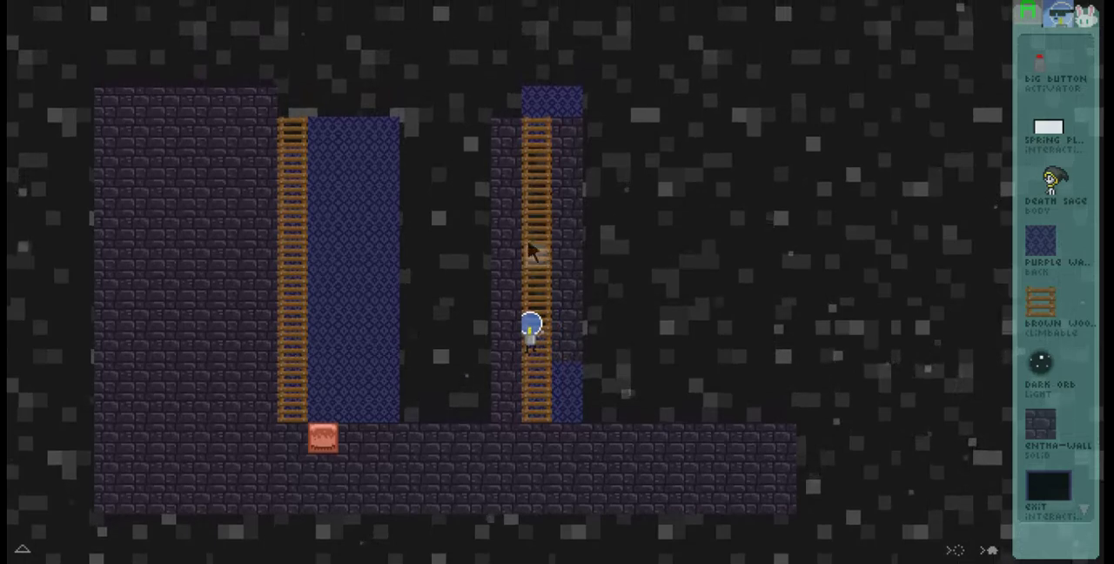